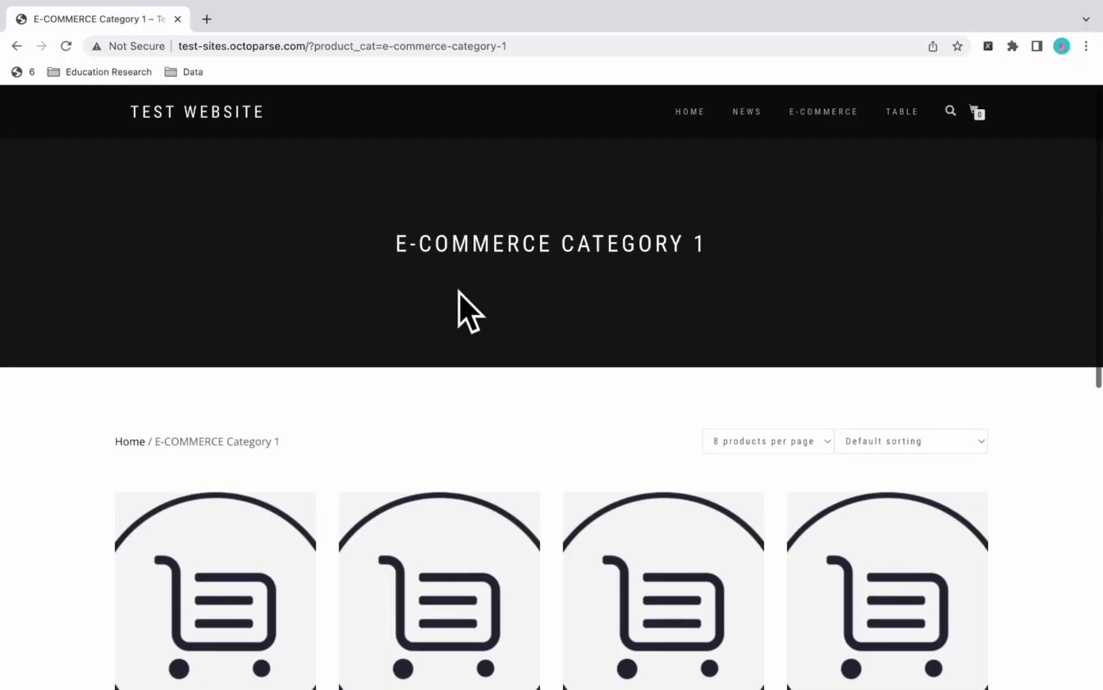
# - Copy the E-COMMERCE Category 1 URL from Chrome and start a new Octoparse task with it
pyautogui.scroll(-5, 458, 308)
pyautogui.scroll(-3, 466, 309)
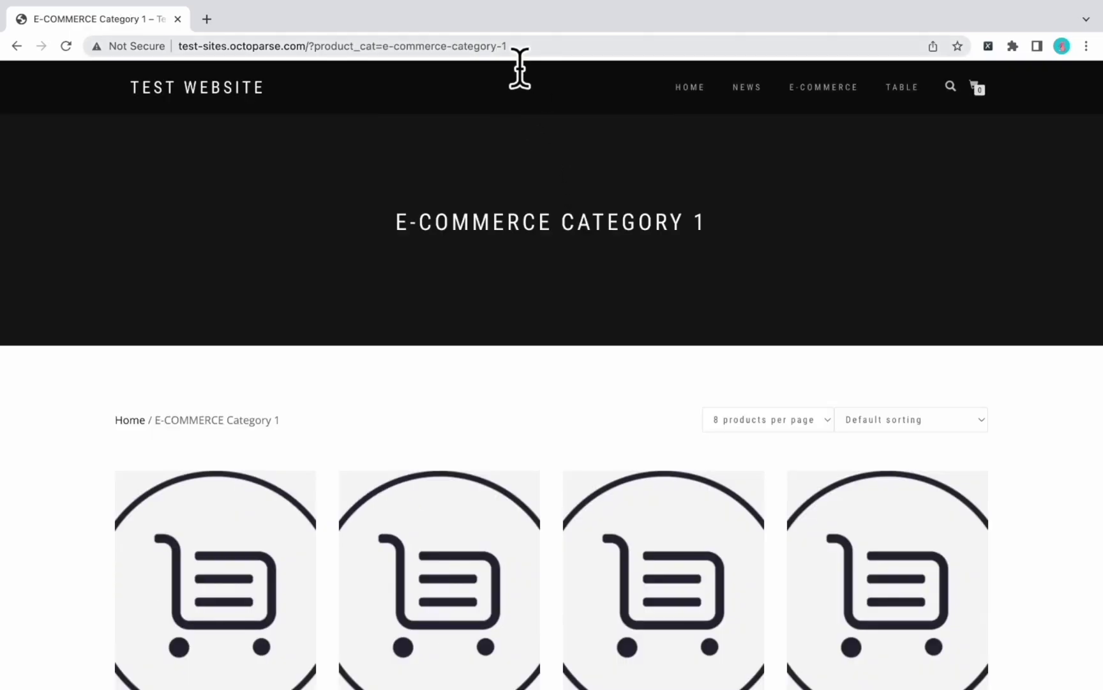
pyautogui.click(515, 46)
pyautogui.hotkey('ctrl', 'c')
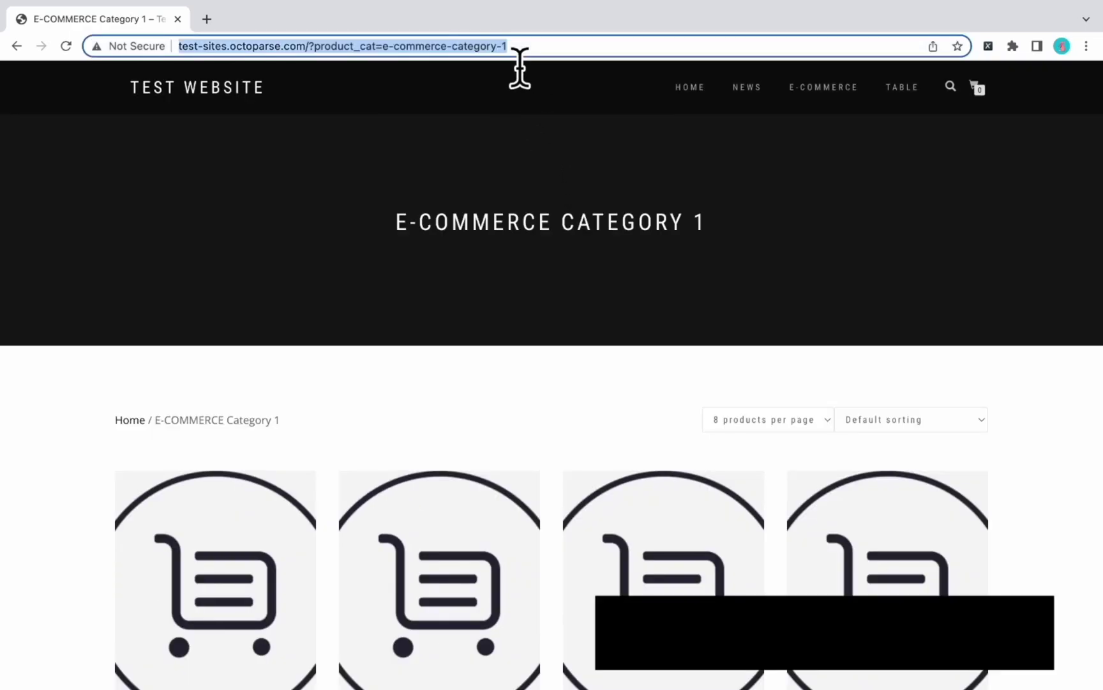
pyautogui.rightClick(513, 51)
pyautogui.click(548, 152)
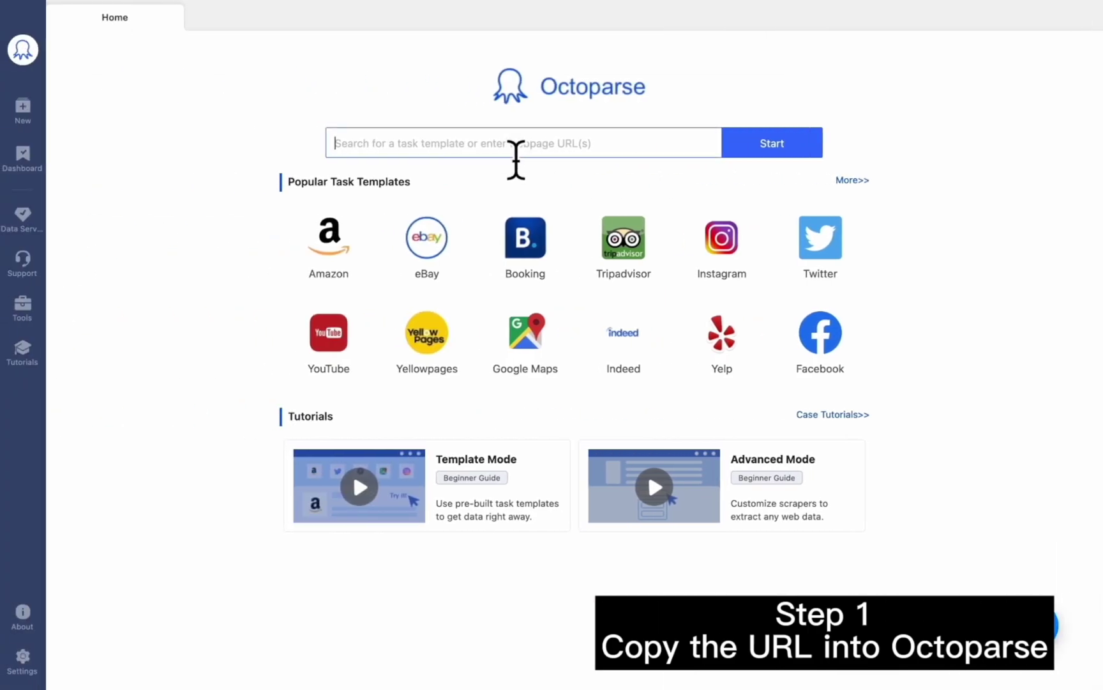
pyautogui.hotkey('ctrl', 'v')
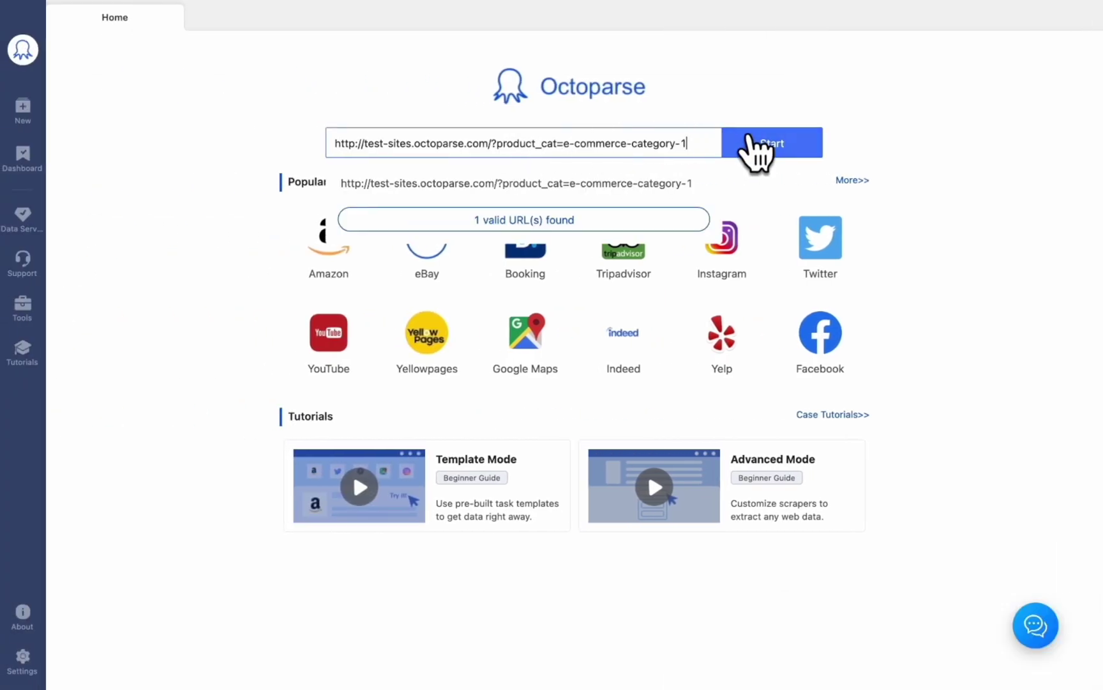
pyautogui.click(751, 144)
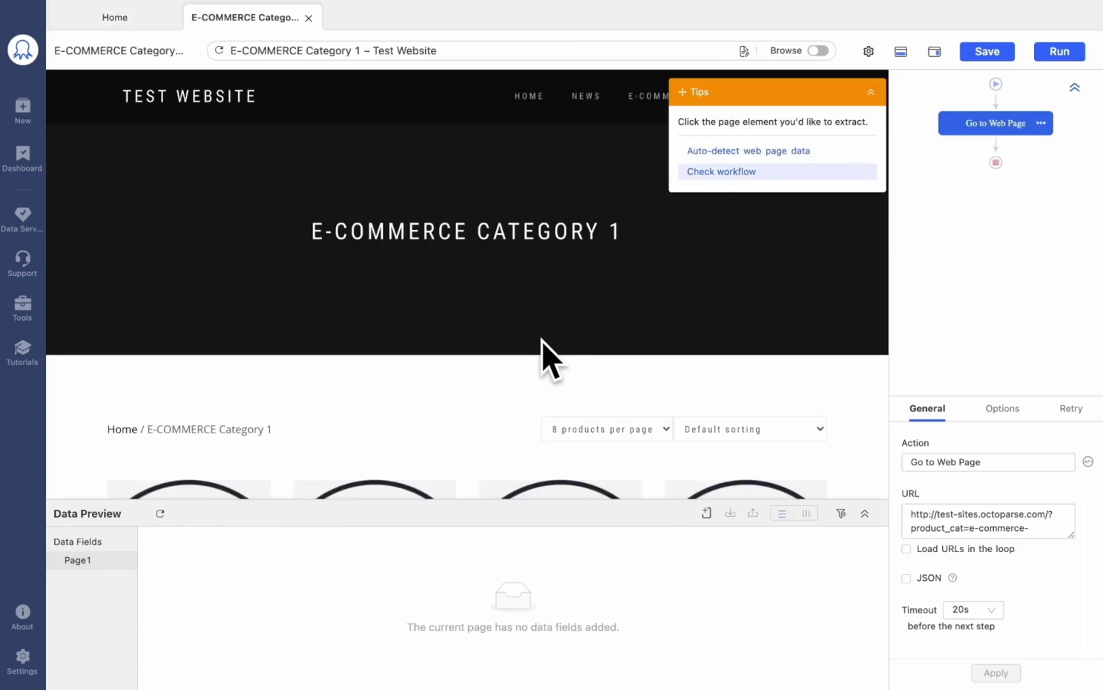
# - Set up a loop click on the → next-page arrow to paginate through the category
pyautogui.scroll(-10, 542, 341)
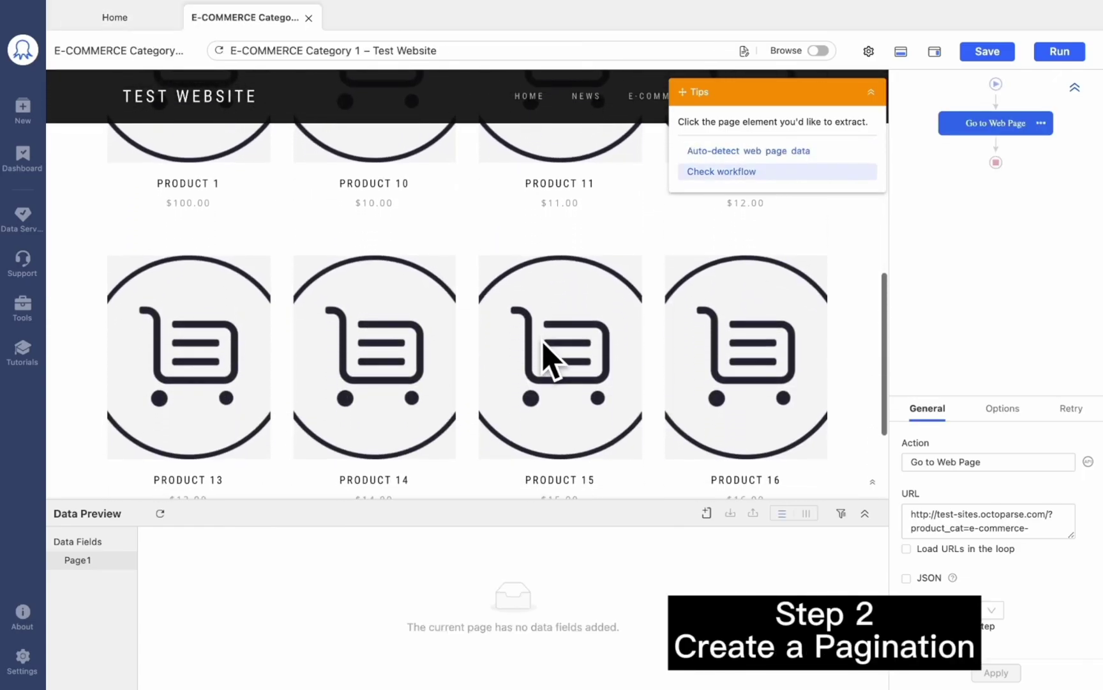
pyautogui.scroll(-3, 546, 359)
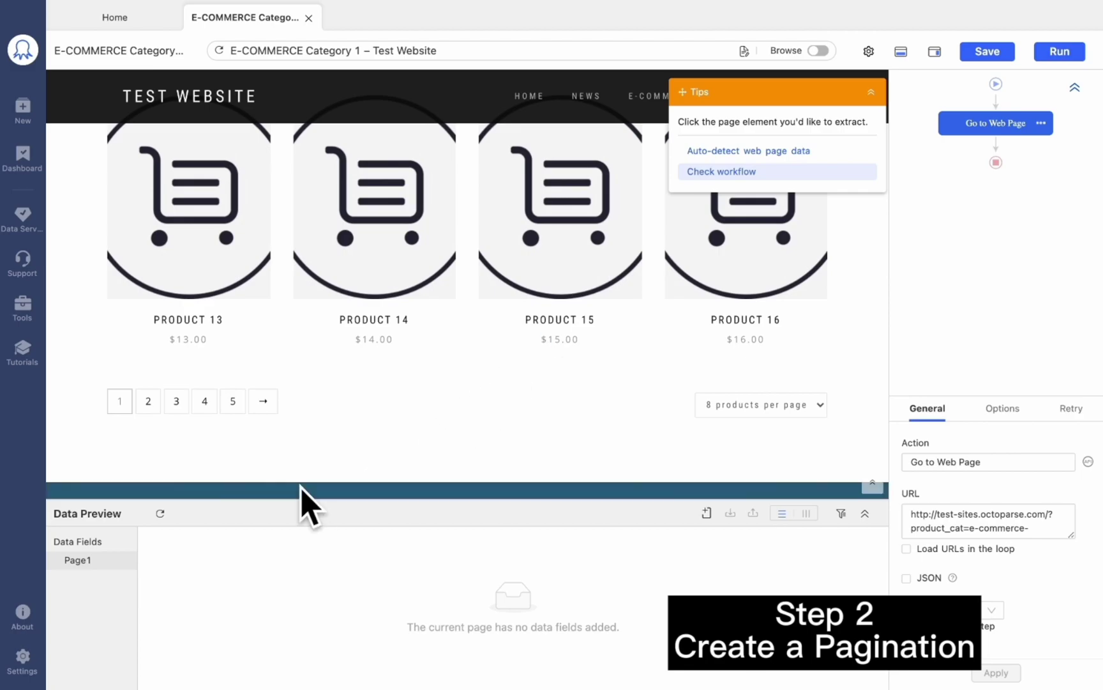
pyautogui.click(263, 401)
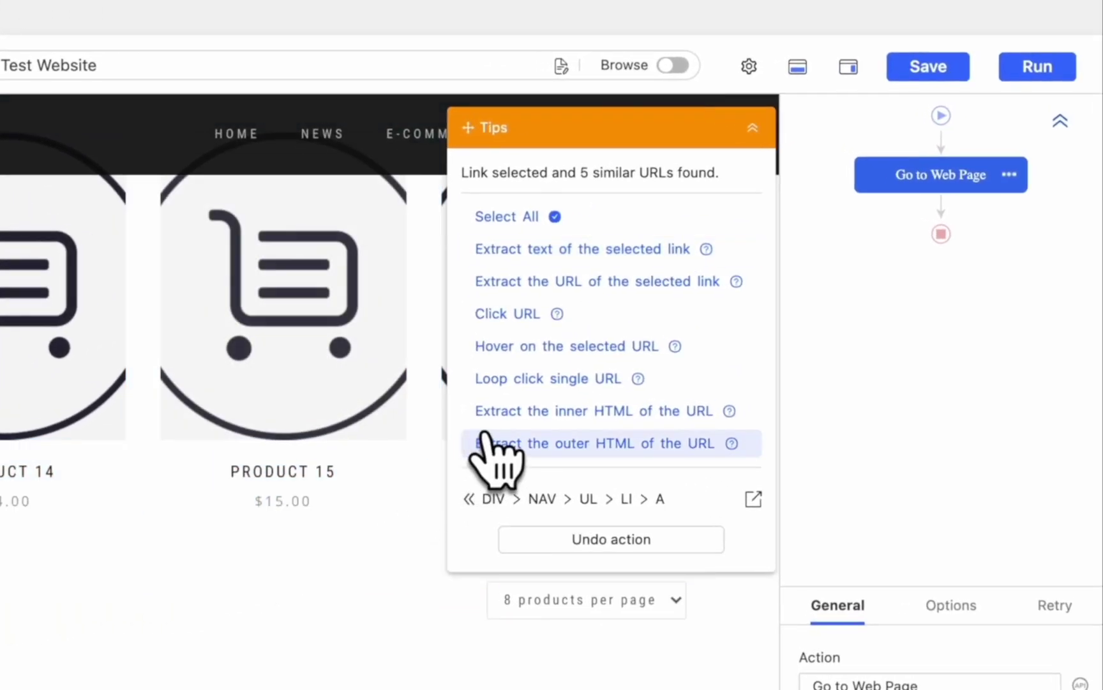
pyautogui.click(667, 377)
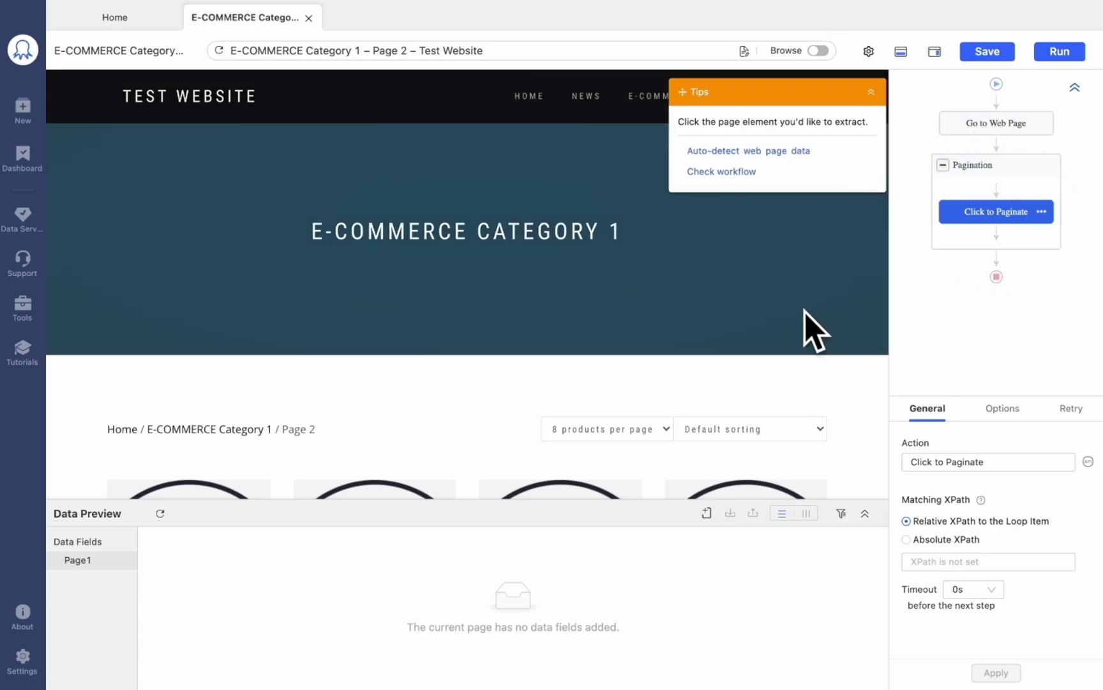
# - Select all 8 product titles from PRODUCT 17 and loop through them, extracting URLs into Field1
pyautogui.scroll(-10, 726, 351)
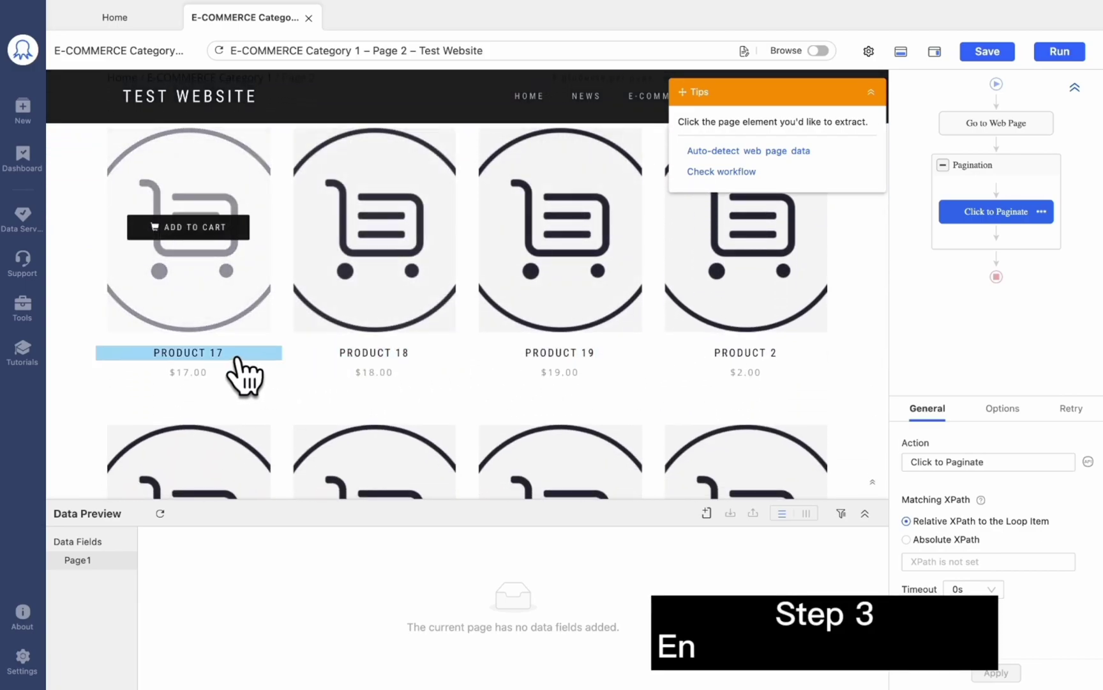
pyautogui.click(251, 374)
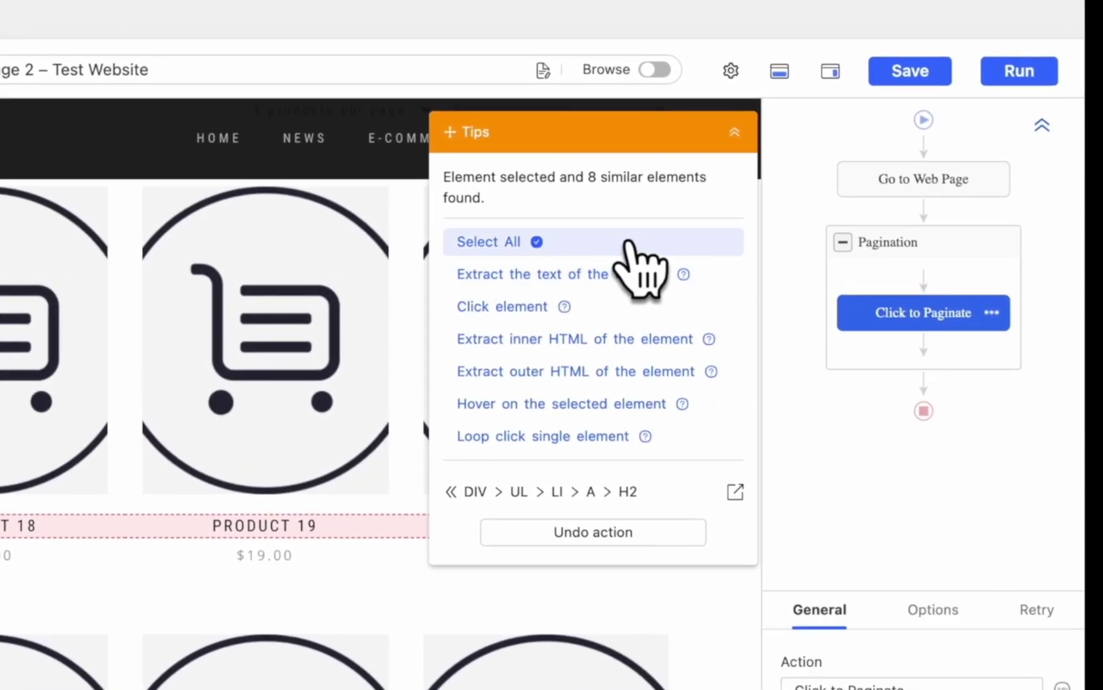
pyautogui.click(616, 244)
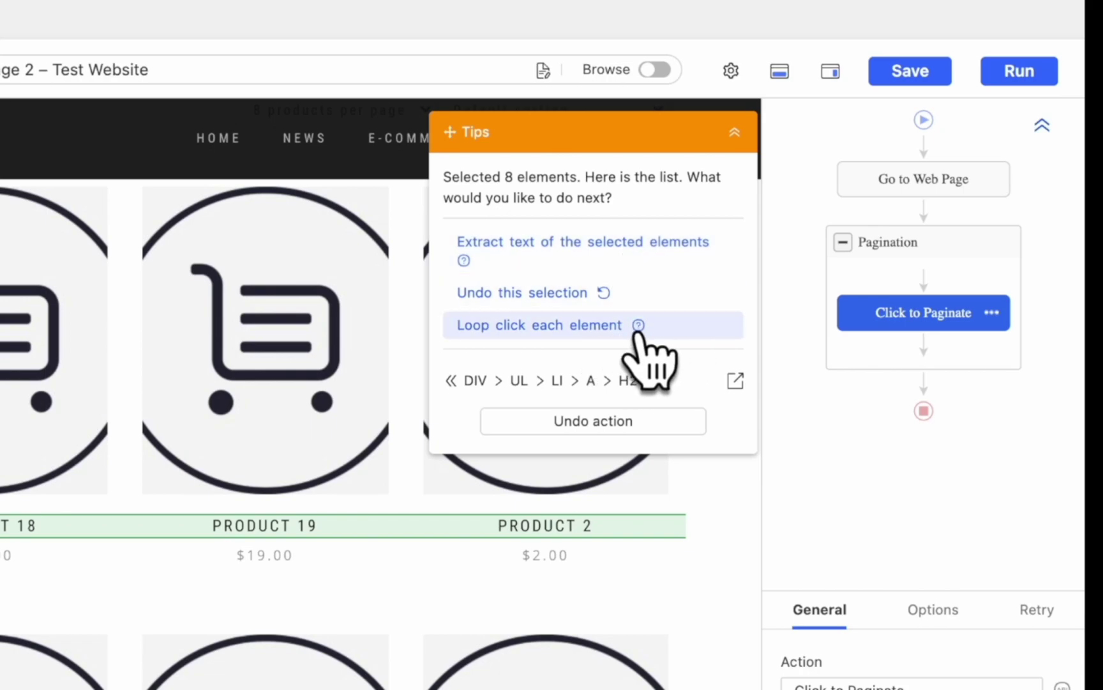
pyautogui.click(719, 328)
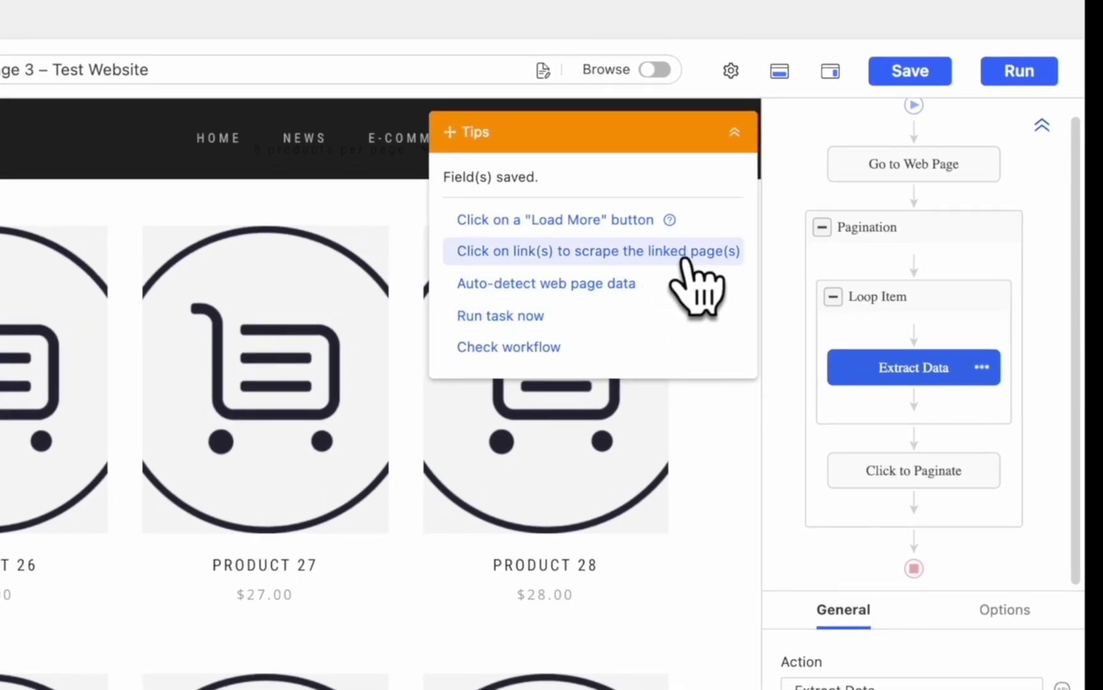
# - Open each product's linked page using the Field1 URLs, loading Product 25's detail page
pyautogui.click(731, 255)
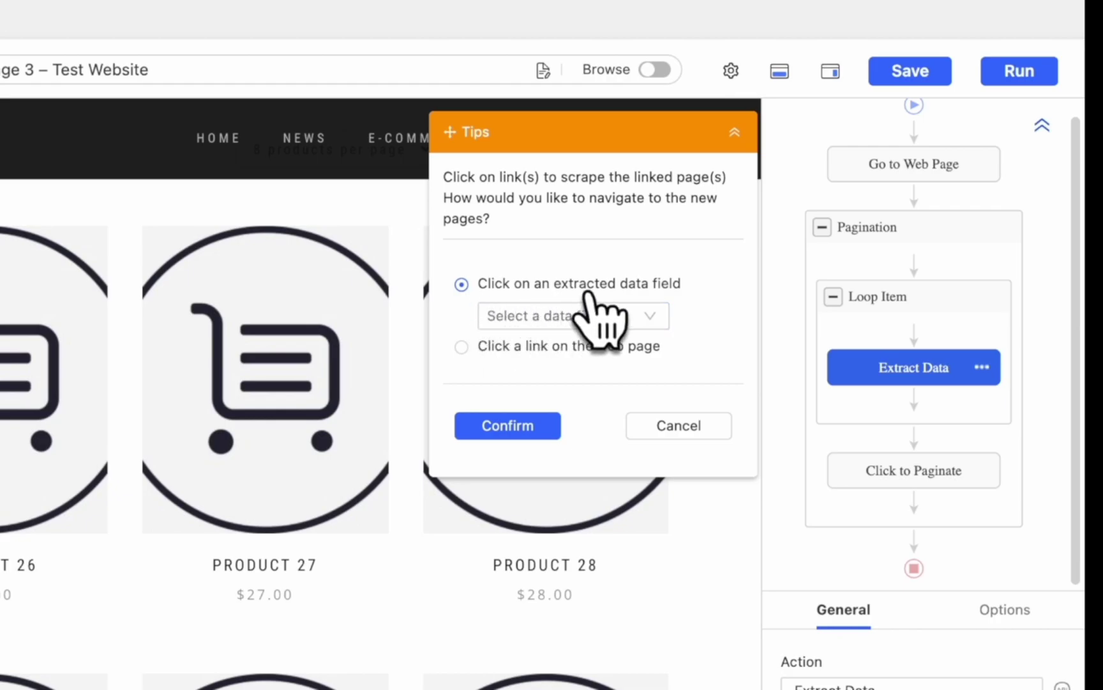
pyautogui.click(621, 314)
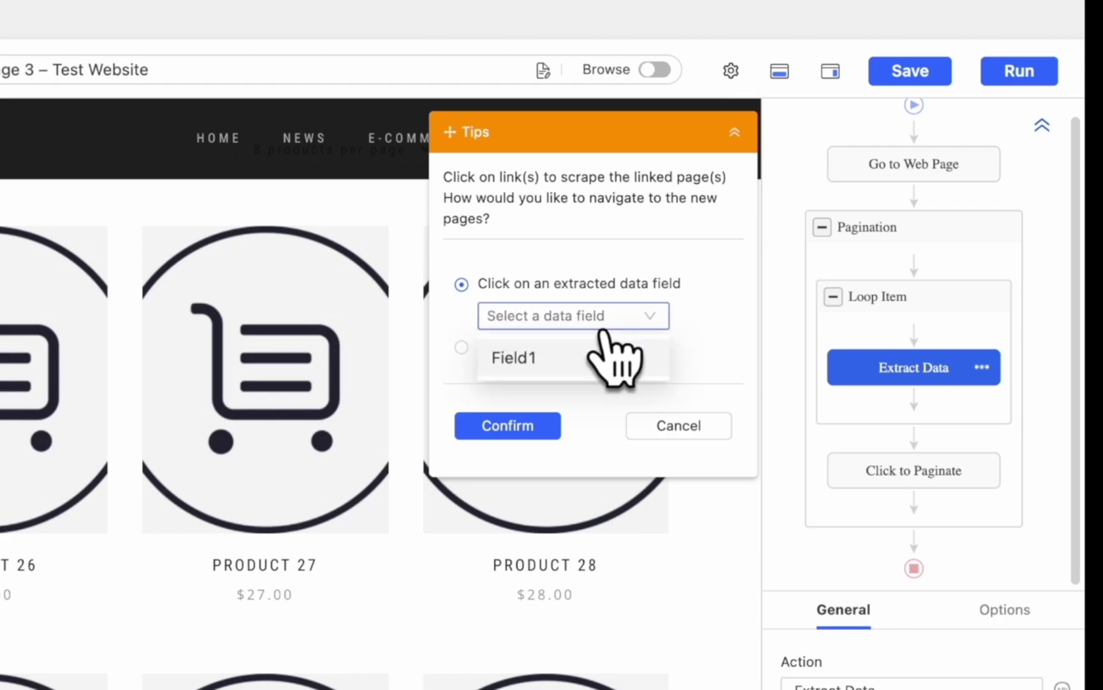
pyautogui.click(576, 359)
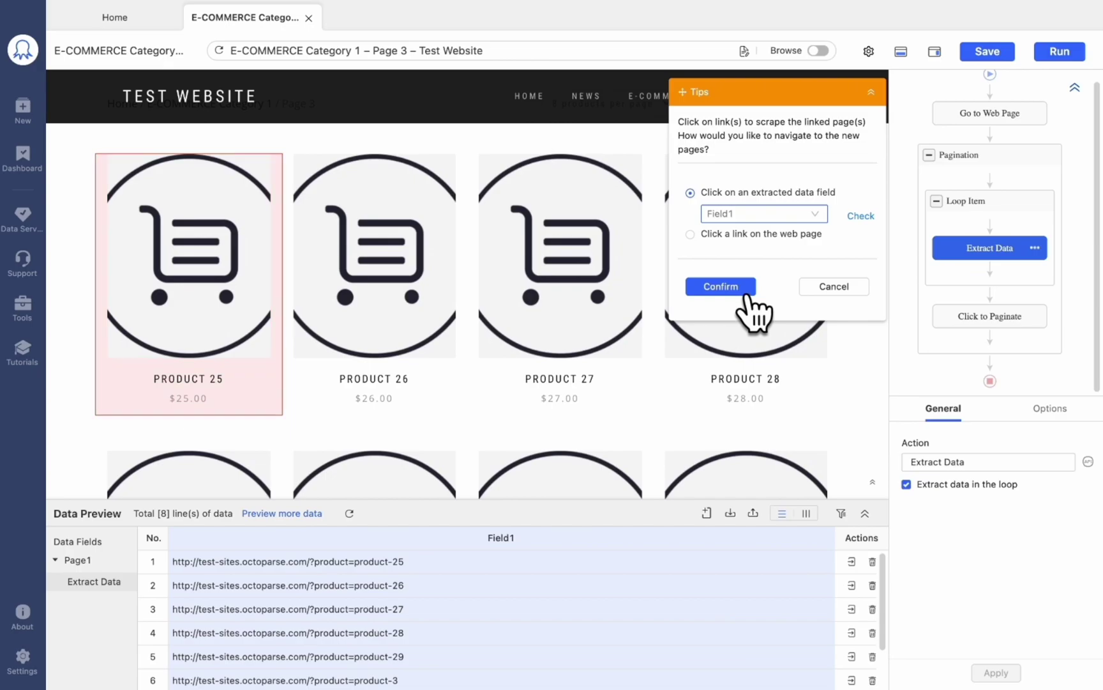
pyautogui.click(720, 287)
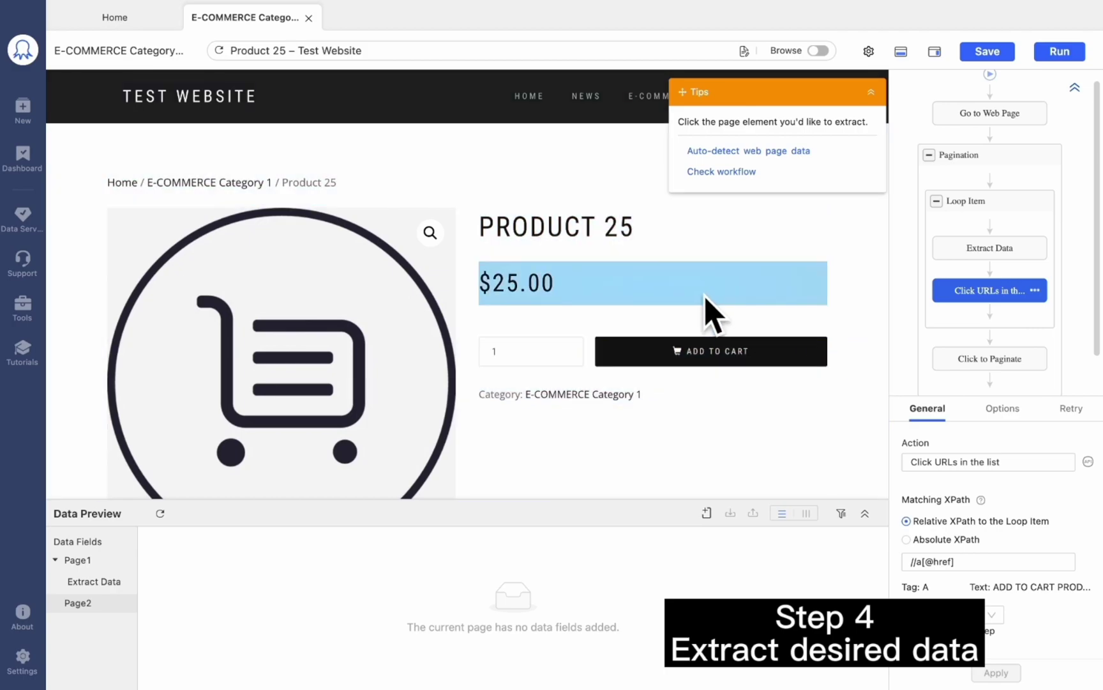
# - Extract the PRODUCT 25 title and $25.00 price as text, plus the product image's URL
pyautogui.click(678, 246)
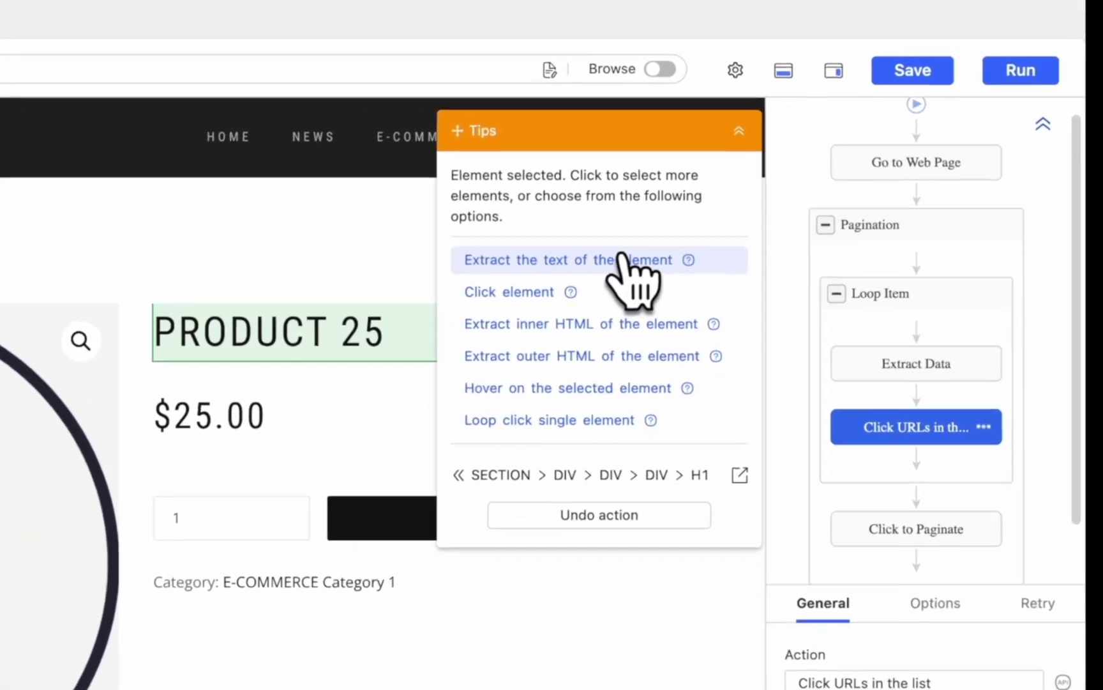
pyautogui.click(710, 262)
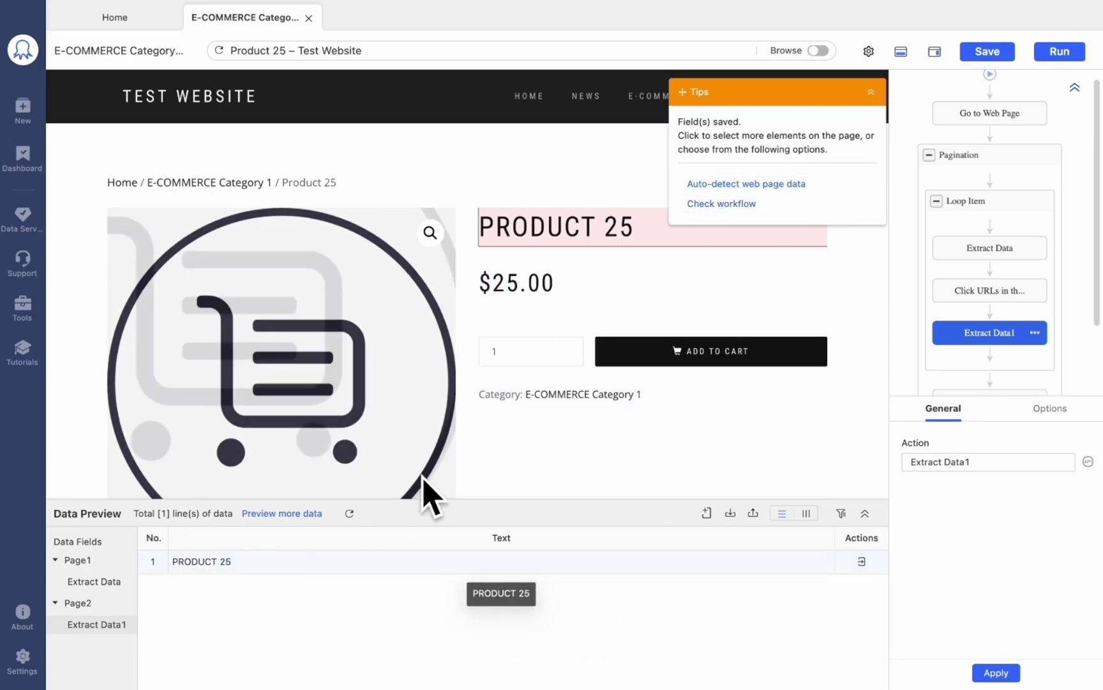
pyautogui.click(548, 291)
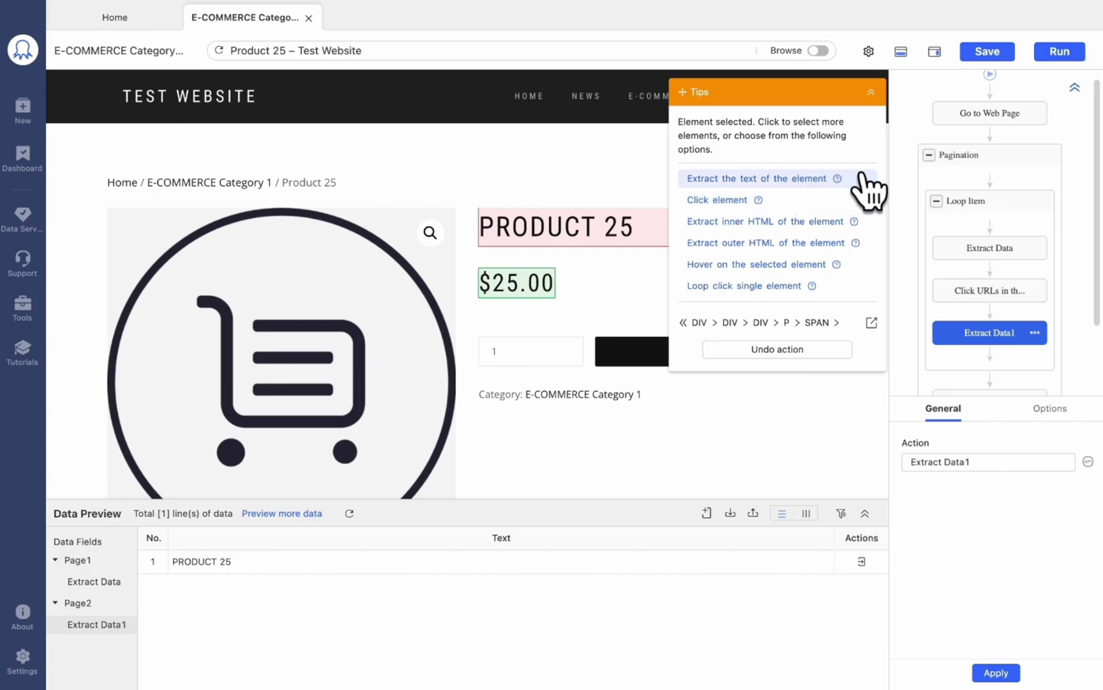
pyautogui.click(830, 178)
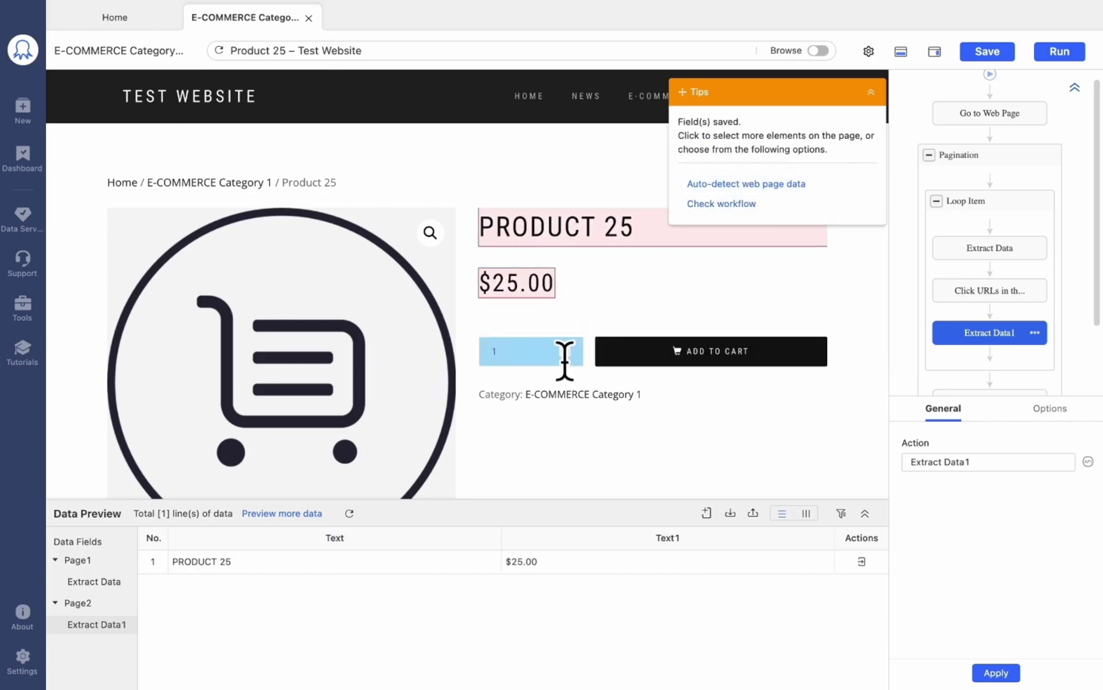
pyautogui.scroll(-2, 563, 358)
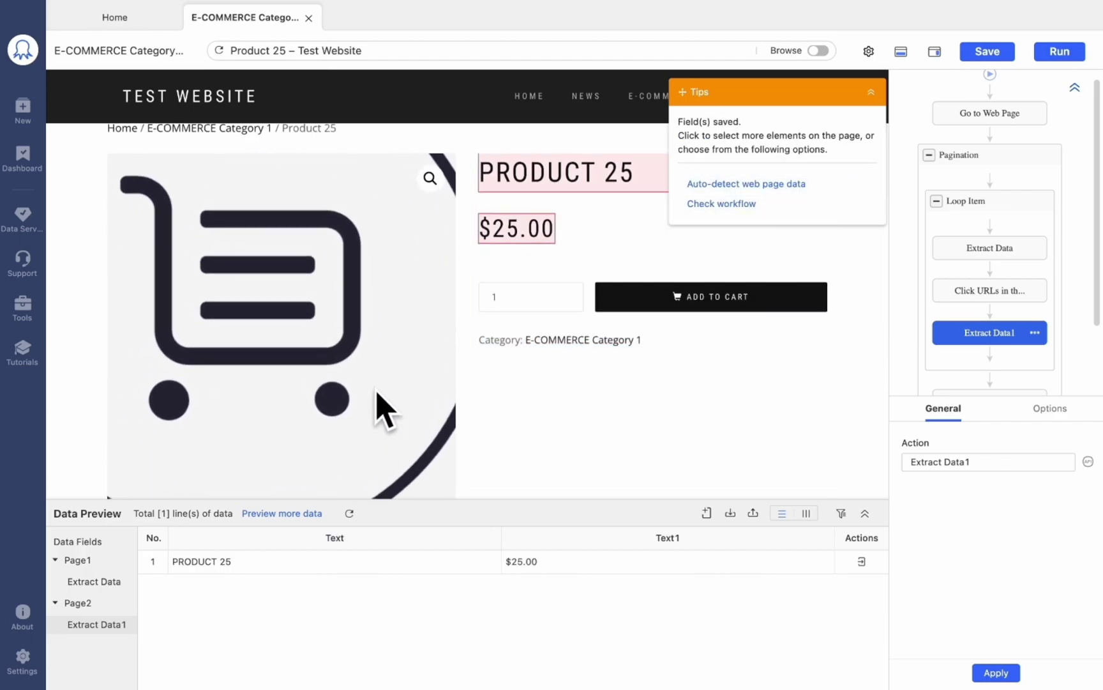
pyautogui.click(355, 377)
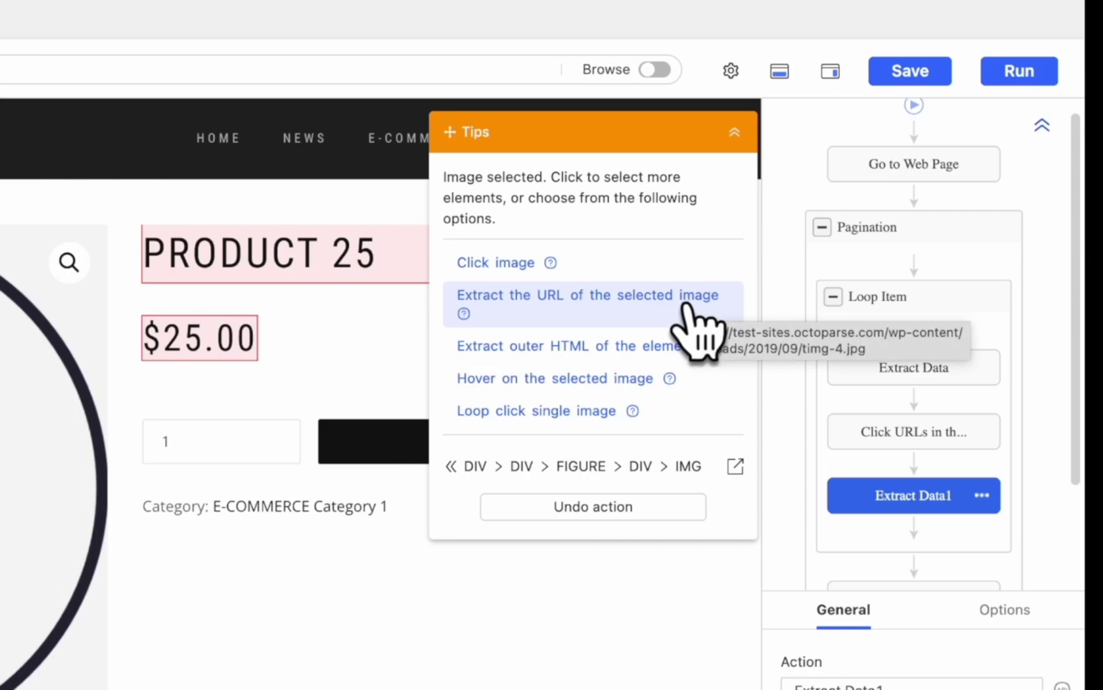
pyautogui.click(699, 313)
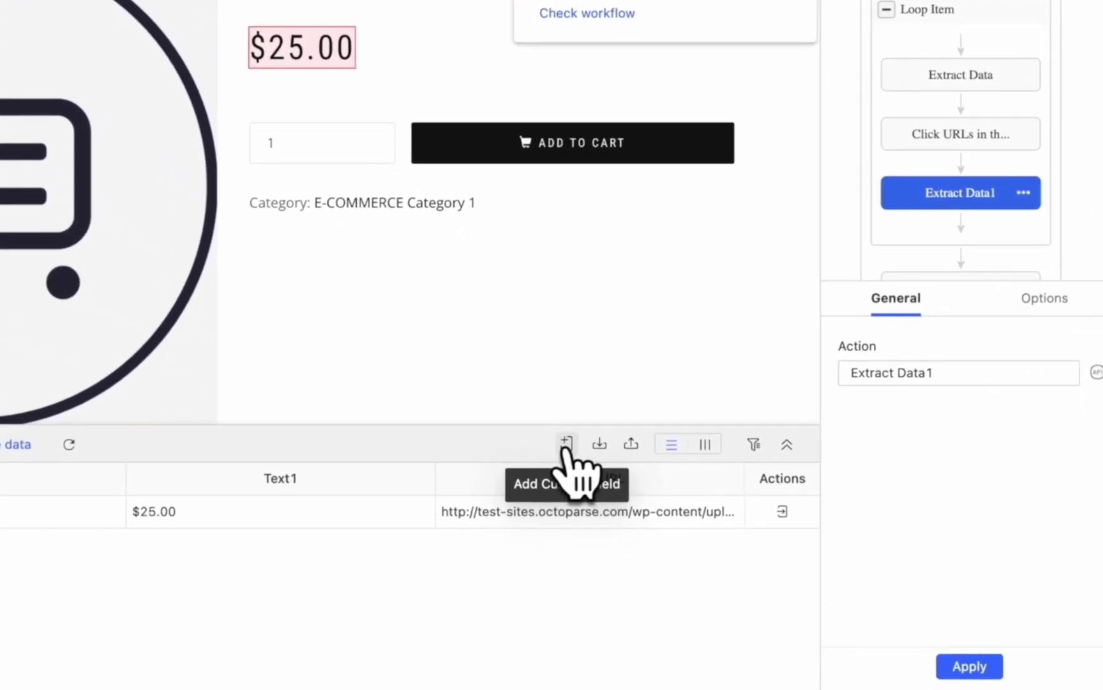
# - Add a Page-level data Page URL custom field in the Data Preview
pyautogui.click(706, 513)
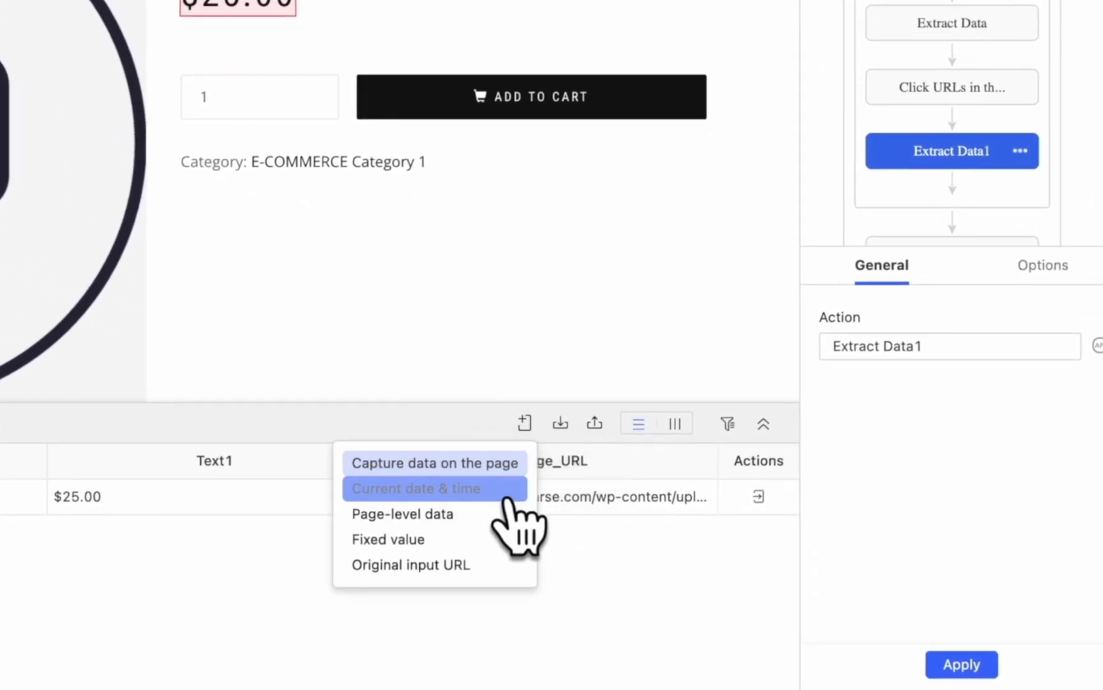
pyautogui.moveTo(511, 516)
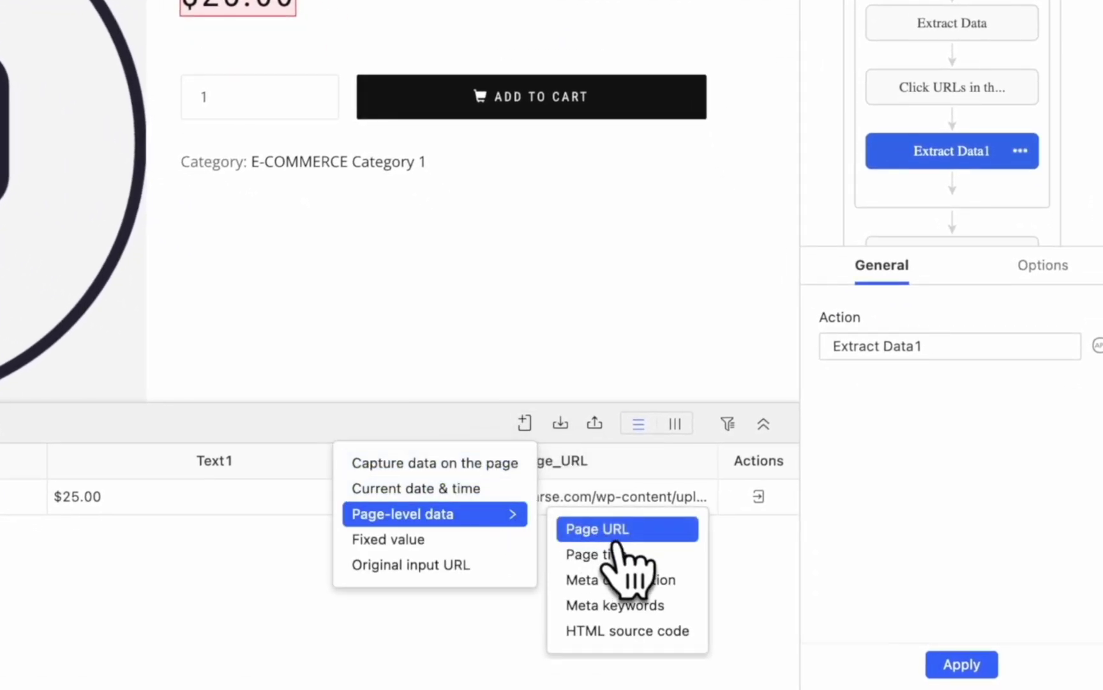
pyautogui.click(695, 530)
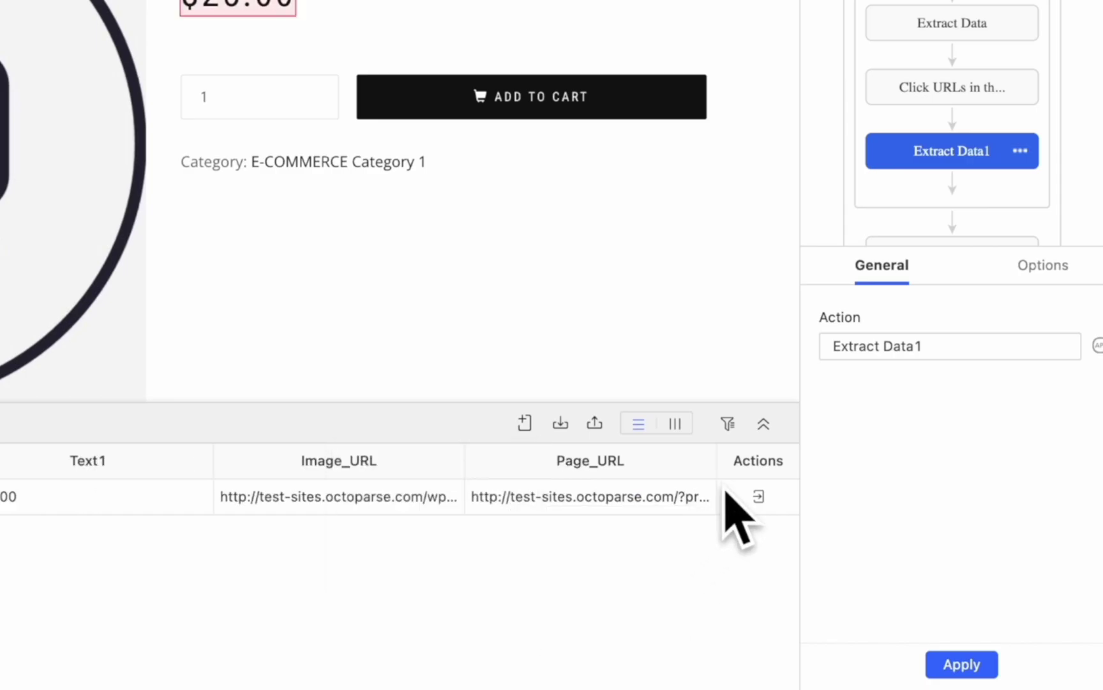
pyautogui.scroll(-2, 1024, 192)
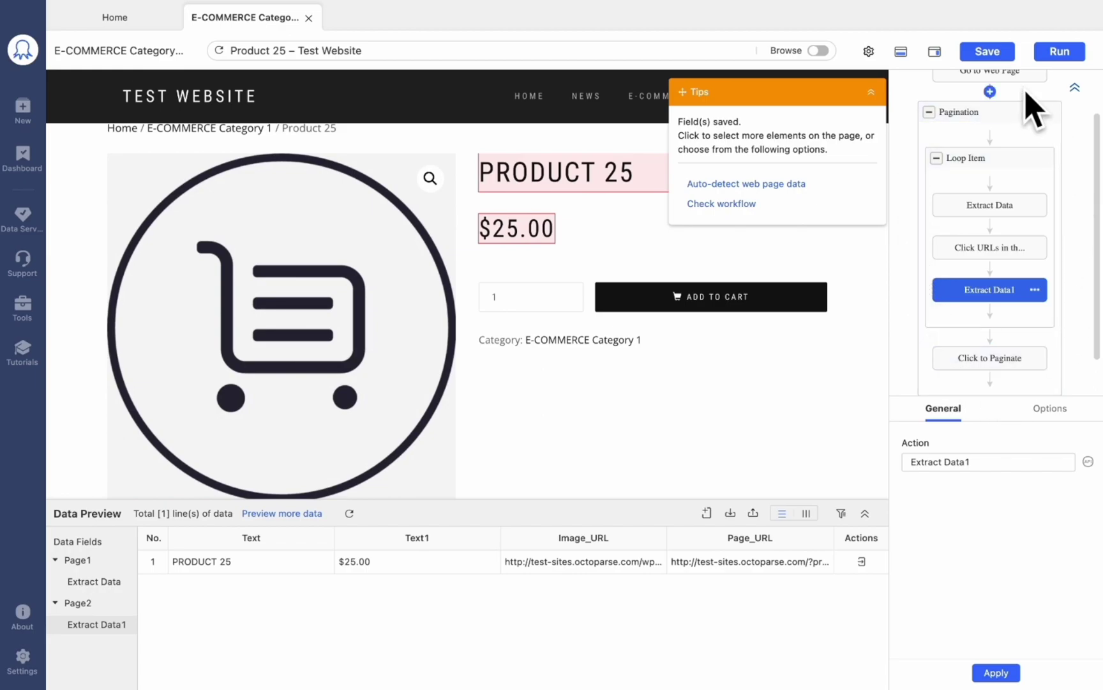
# - Save the task, run it now on this device, and show the scraping browser
pyautogui.click(996, 52)
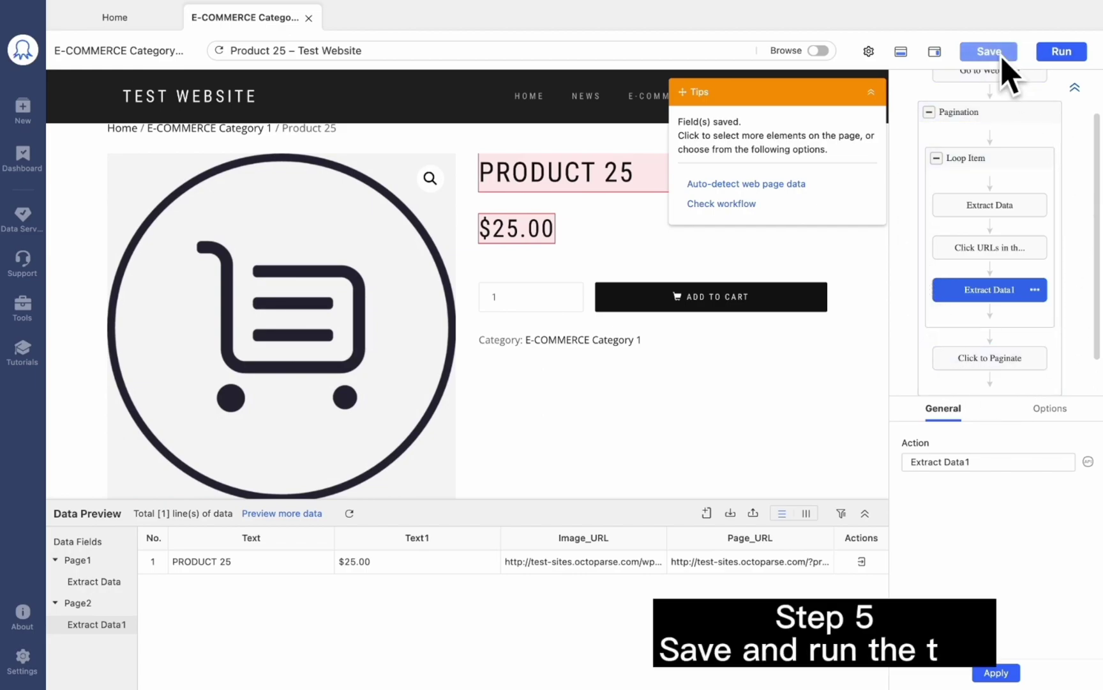
pyautogui.click(1060, 54)
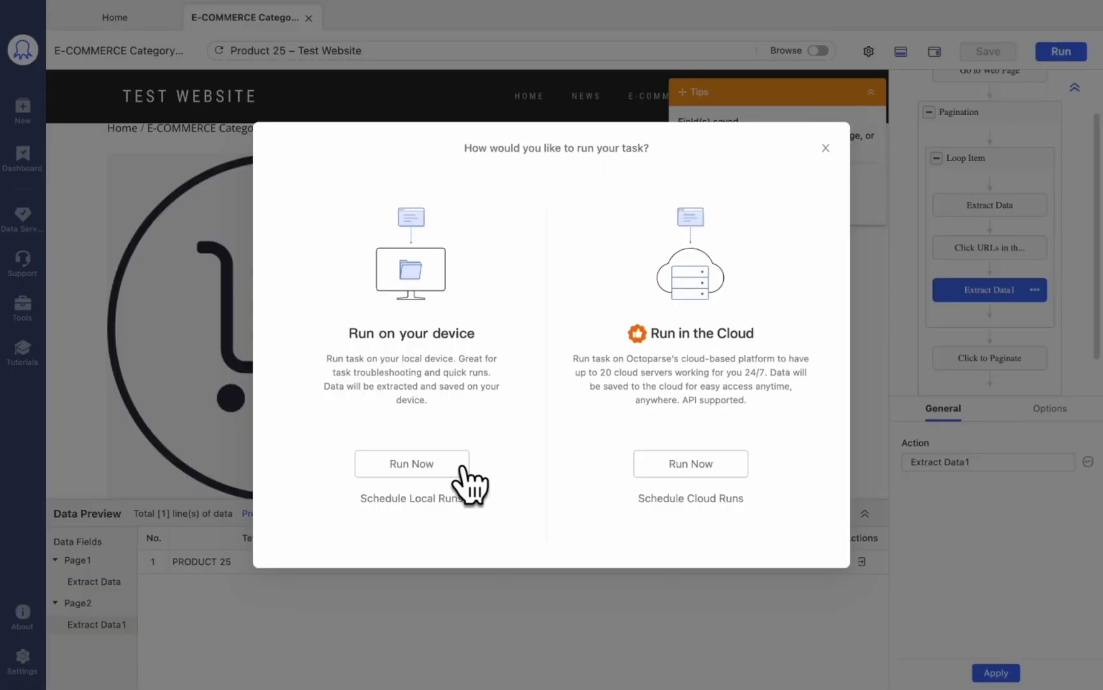
pyautogui.click(448, 469)
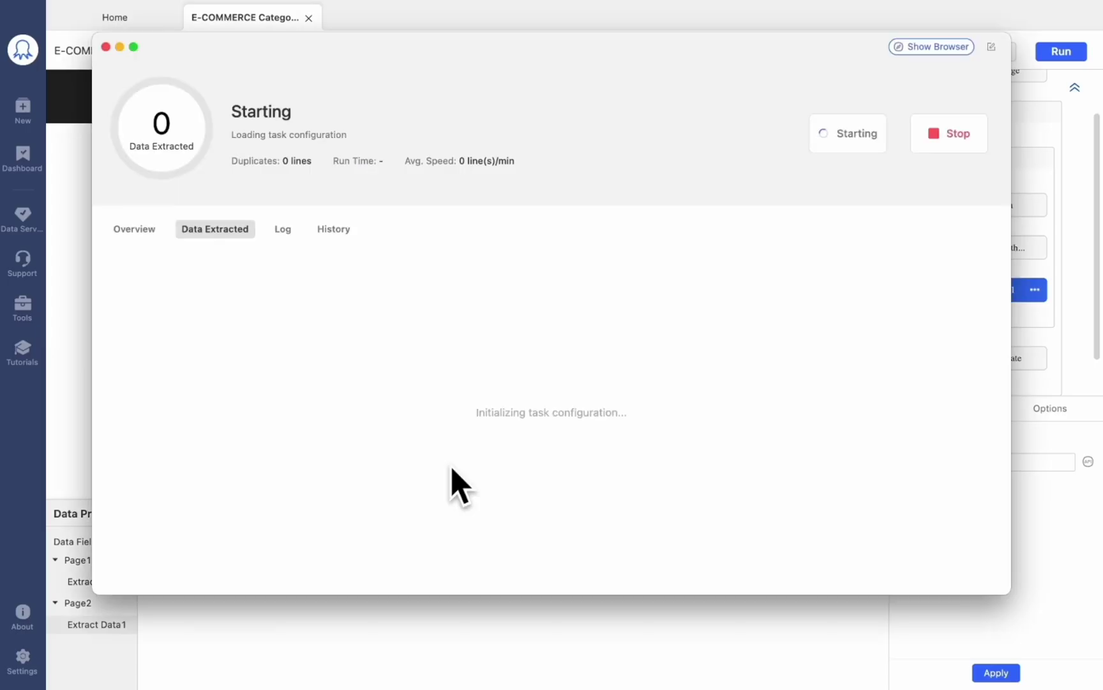
pyautogui.click(936, 47)
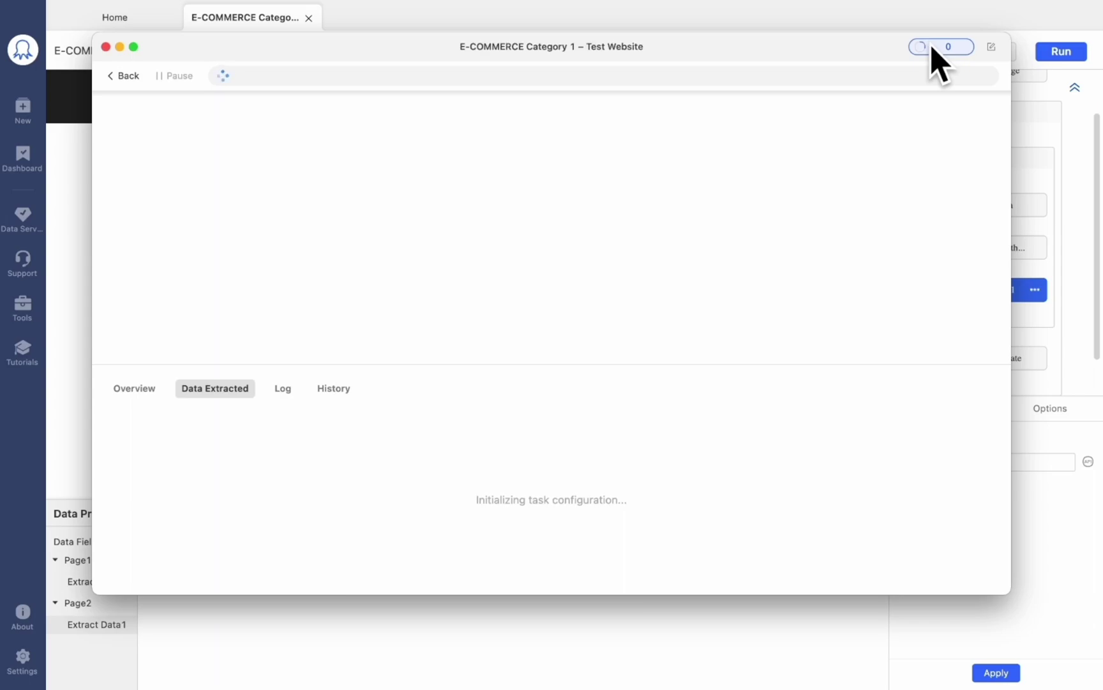